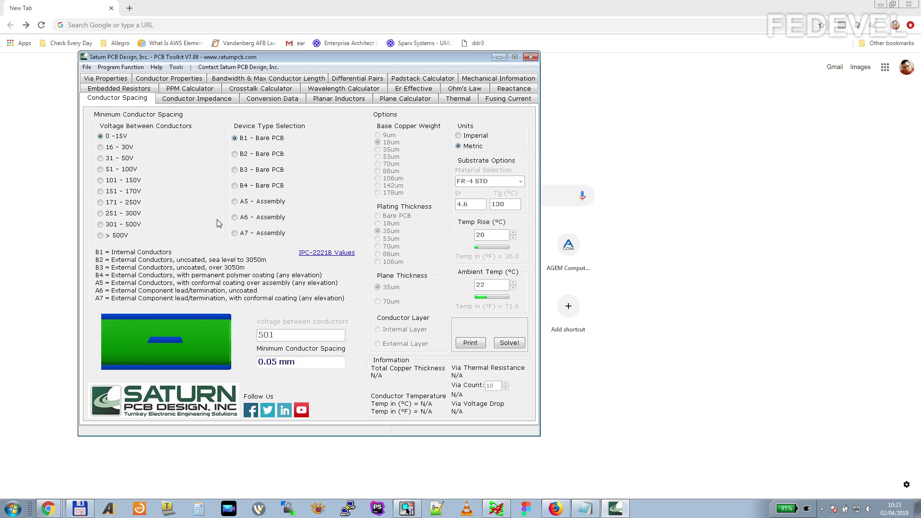
Search Google for 'saturn pcb toolkit' and open the official Saturn PCB Design Toolkit page.
left_click(130, 25)
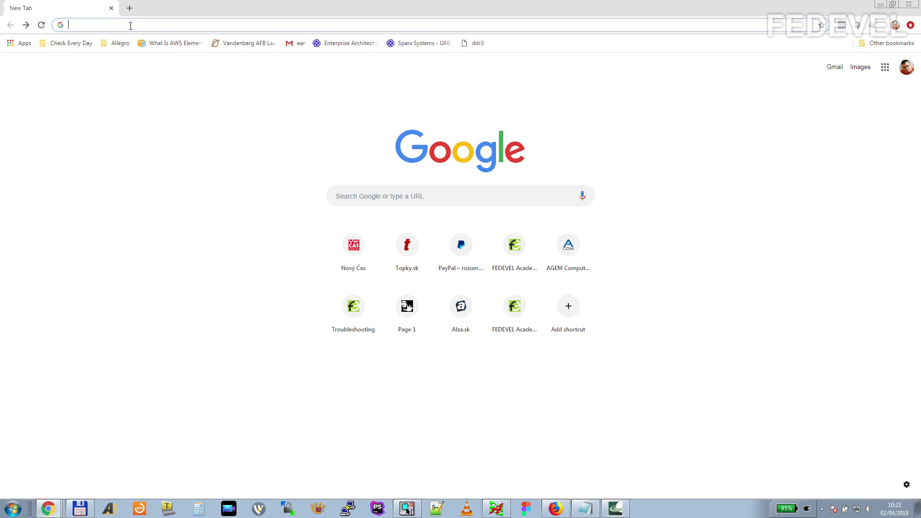
type("saturn")
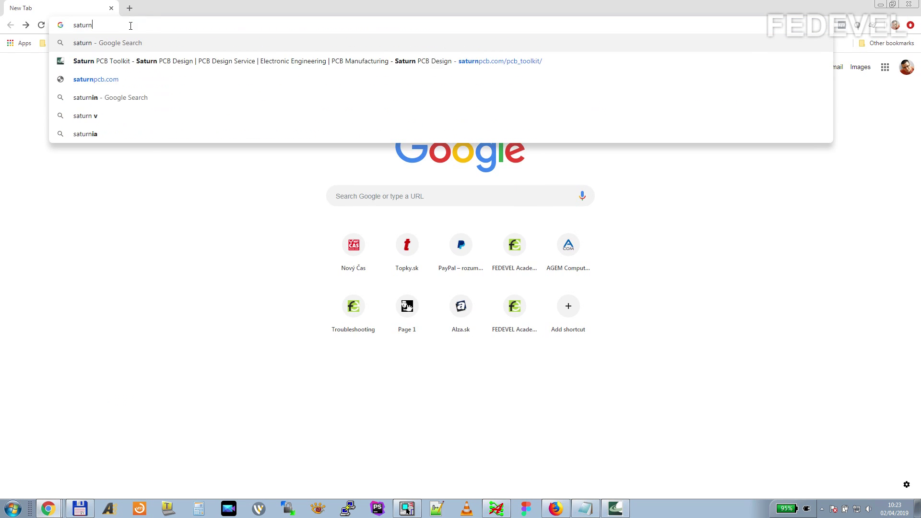
type(" pcb to")
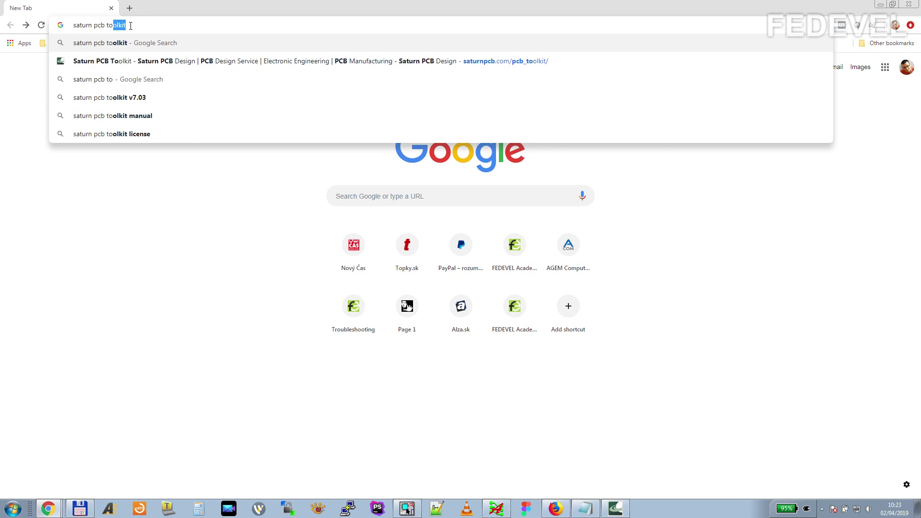
type("olkit")
key("Return")
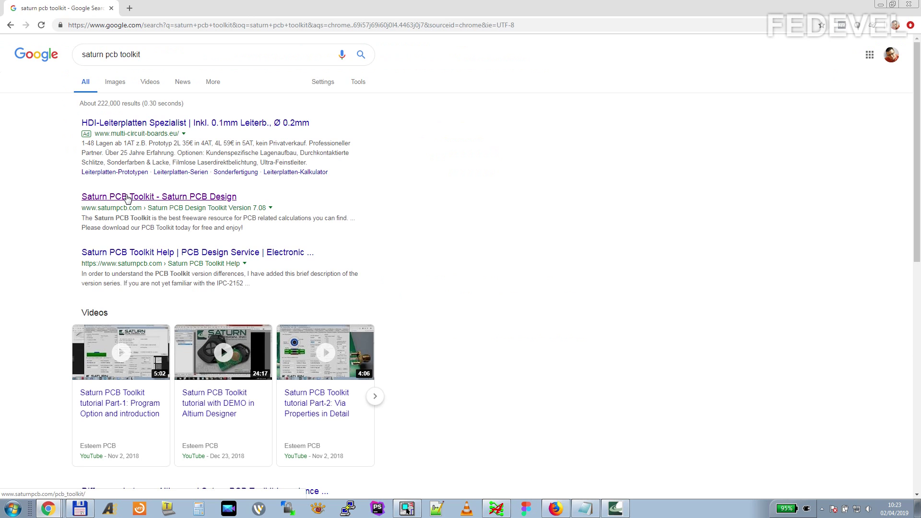
left_click(146, 198)
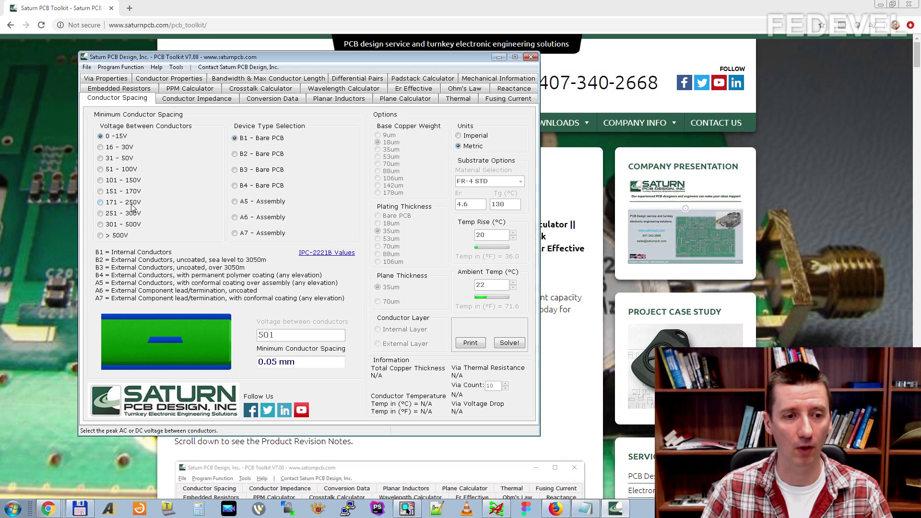
Select the 171–250V conductor voltage range, giving a 0.20 mm minimum spacing.
left_click(102, 202)
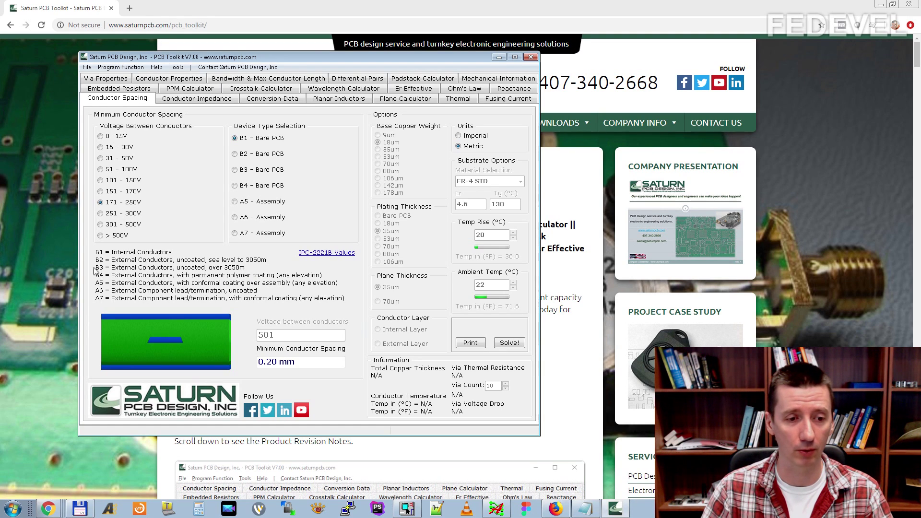
Choose B4 – Bare PCB as the device type, raising minimum spacing to 0.40 mm.
left_click(235, 186)
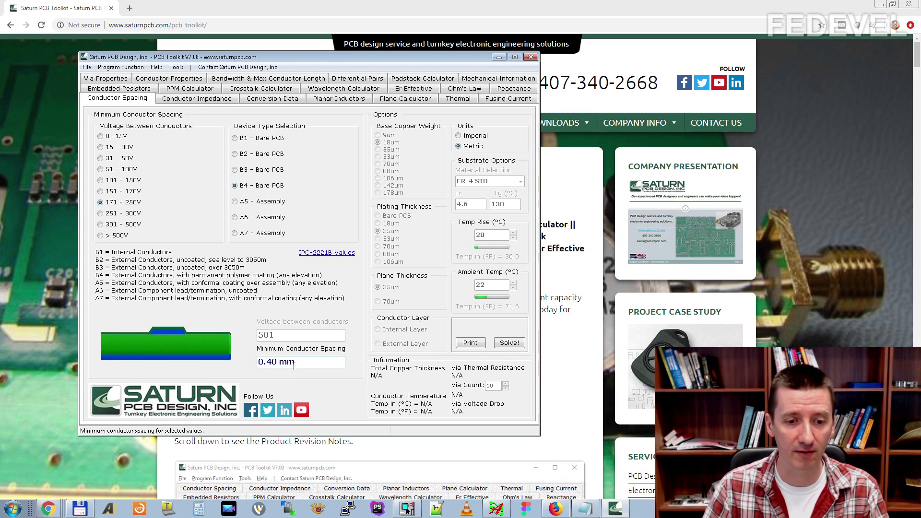
left_click_drag(296, 362, 249, 361)
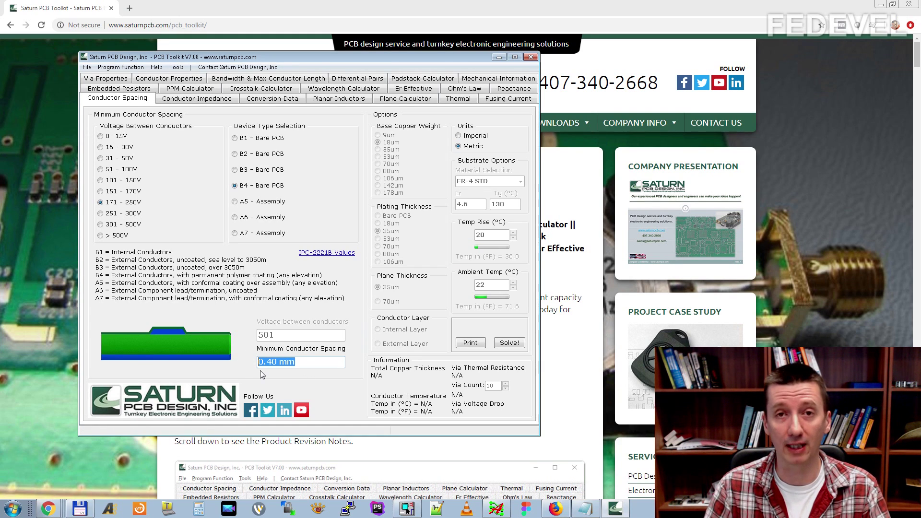
left_click(304, 362)
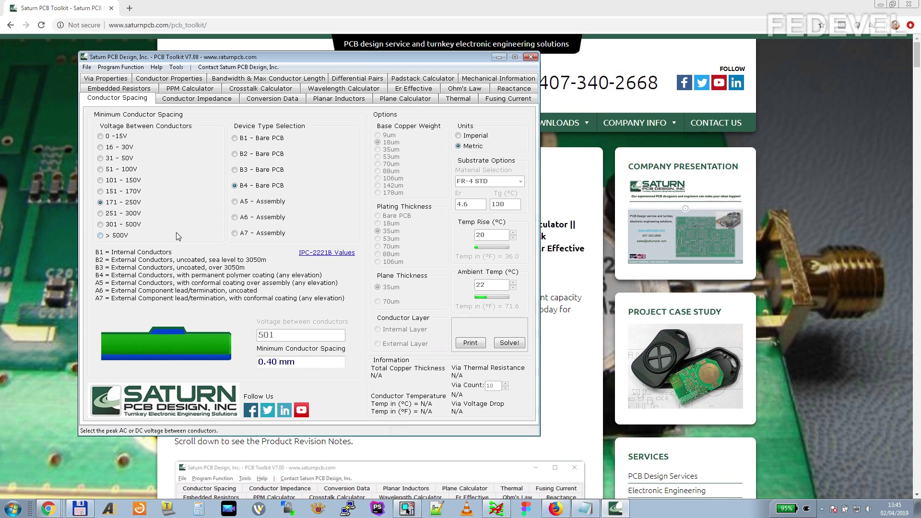
Show the Conductor Impedance calculator and point out its 84.8002 Ohm Zo result.
left_click(191, 100)
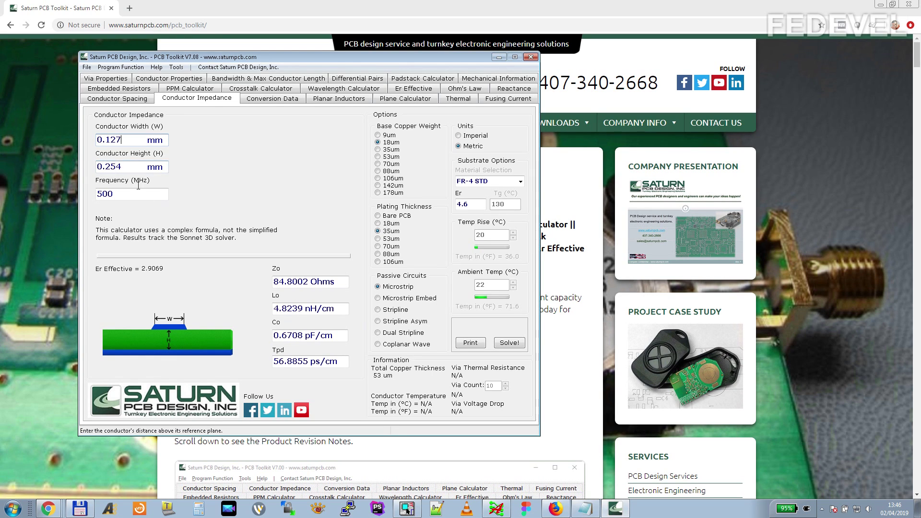
left_click(342, 282)
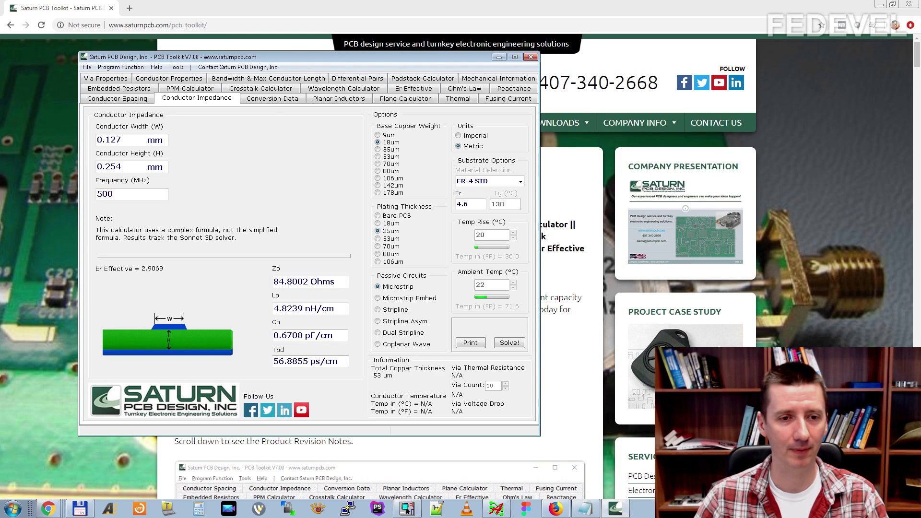
Show the Conversion Data calculators, converting 0.254 mm to 10 mils and 72 °C to 161.60 °F.
left_click(272, 99)
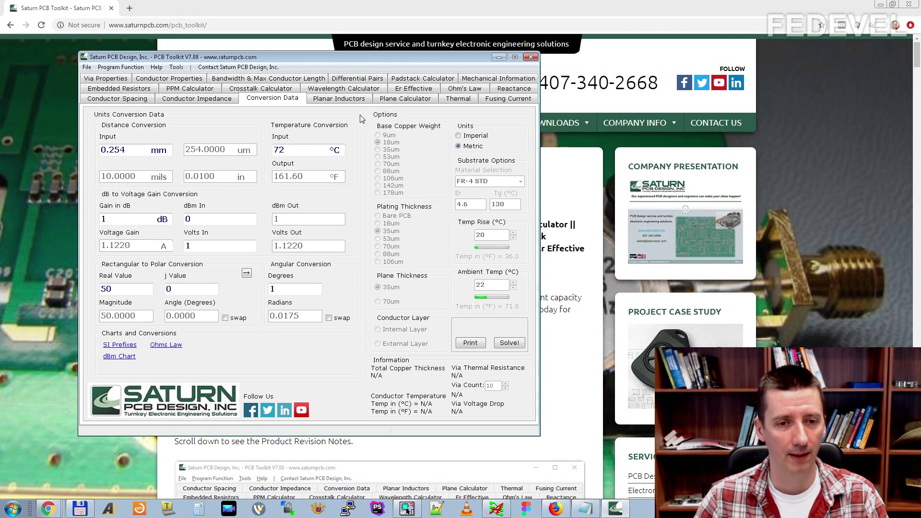
Step through the Planar Inductors, Plane Calculator and Thermal calculators.
left_click(331, 99)
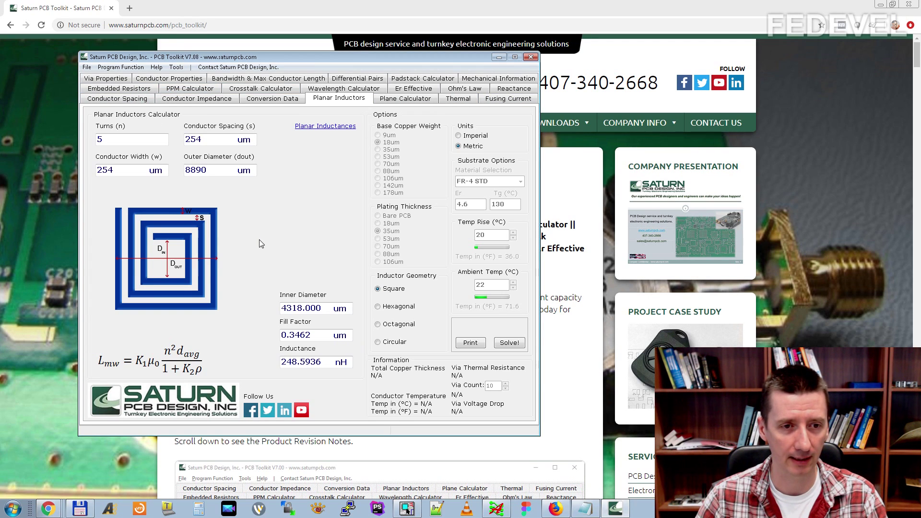
left_click(411, 101)
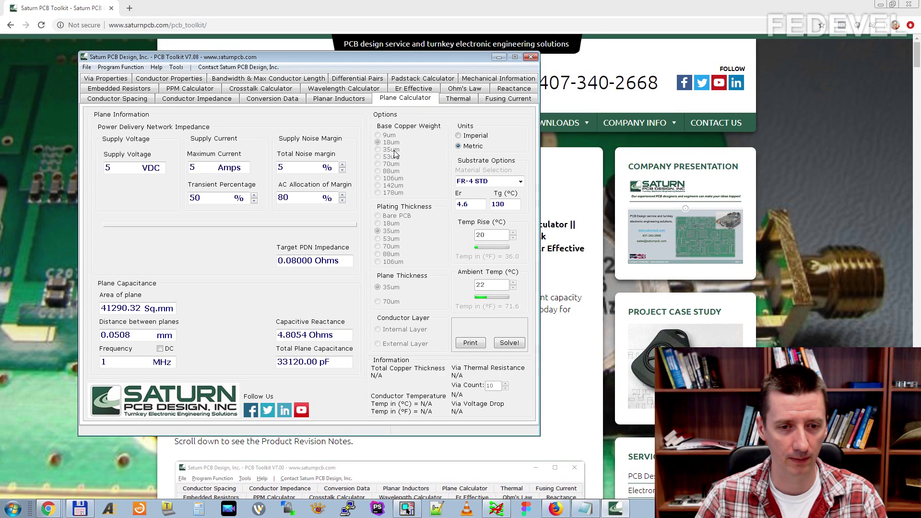
left_click(468, 103)
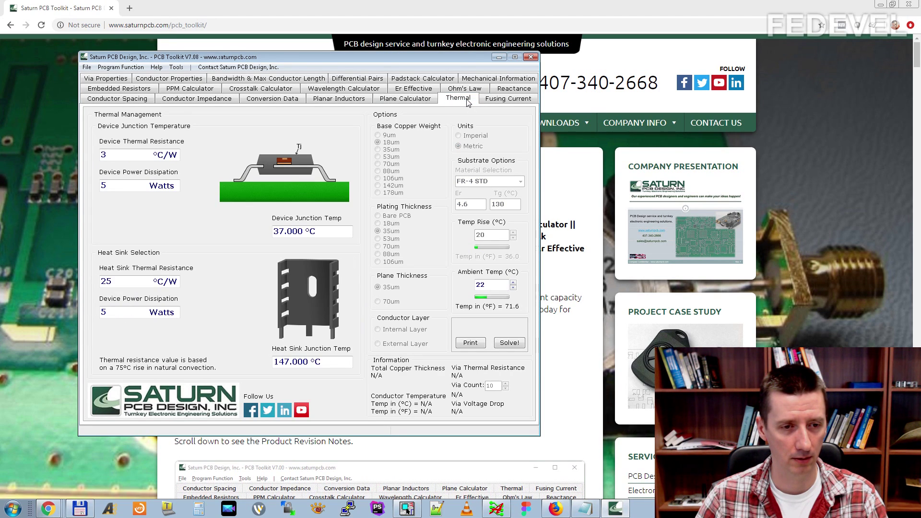
View the Fusing Current, Embedded Resistors, PPM and Crosstalk calculators in turn.
left_click(511, 102)
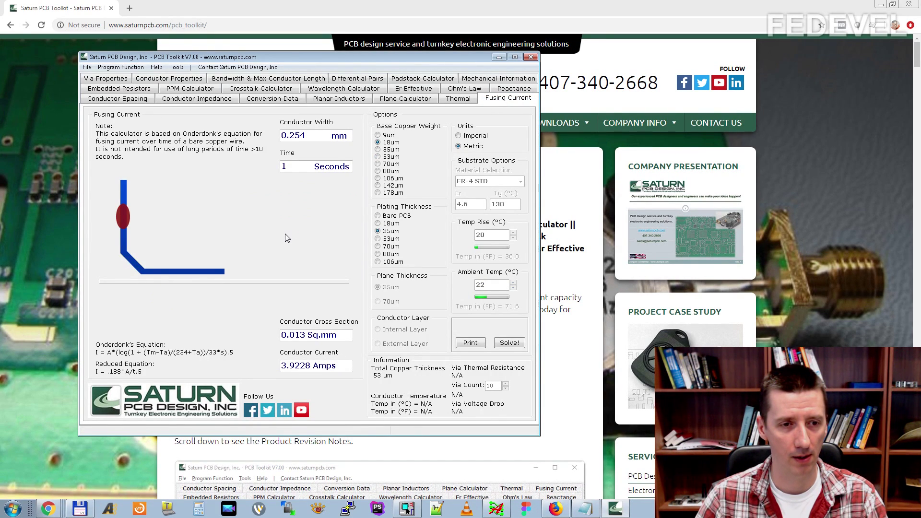
left_click(126, 91)
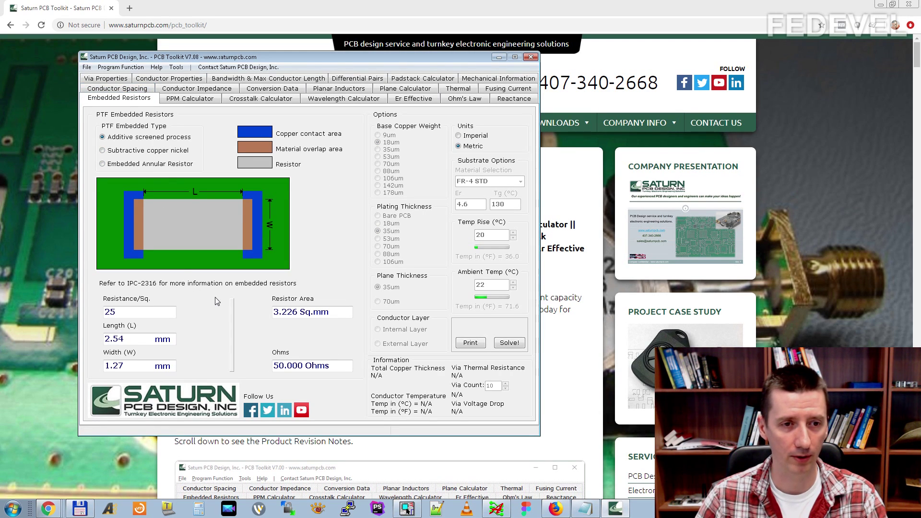
left_click(189, 99)
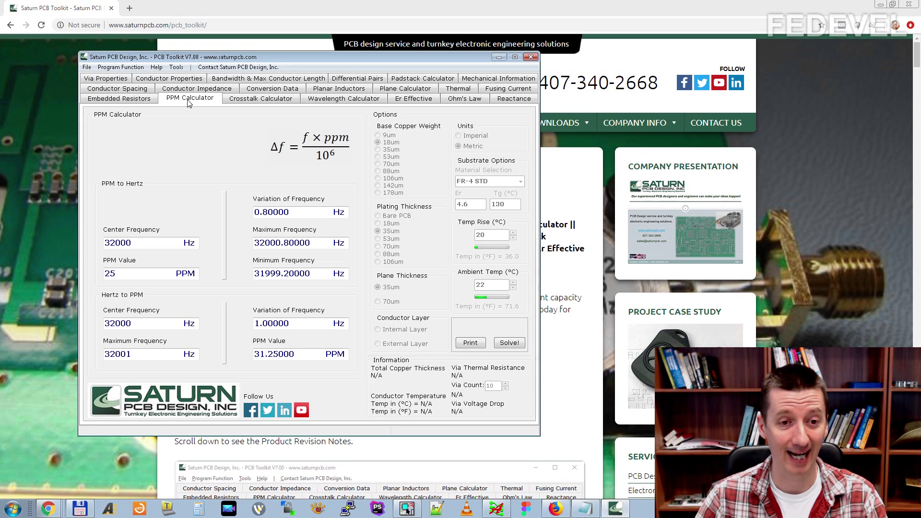
left_click(260, 100)
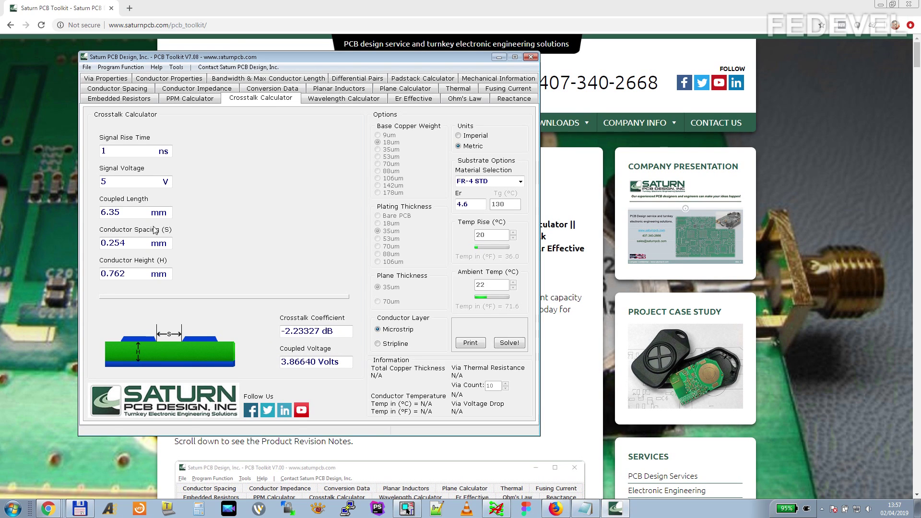
Highlight the 6.35 mm Coupled Length value, then move to the Signal Rise Time field.
left_click_drag(123, 213, 83, 212)
left_click(119, 151)
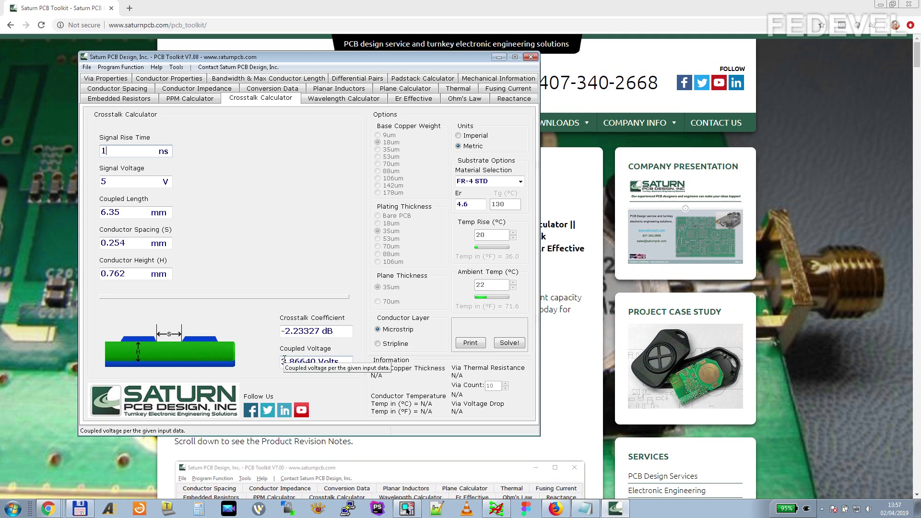
Change the crosstalk conductor height from 0.762 to 1.6 mm, raising coupled voltage to 4.19039 Volts.
left_click(136, 272)
left_click_drag(136, 273, 43, 265)
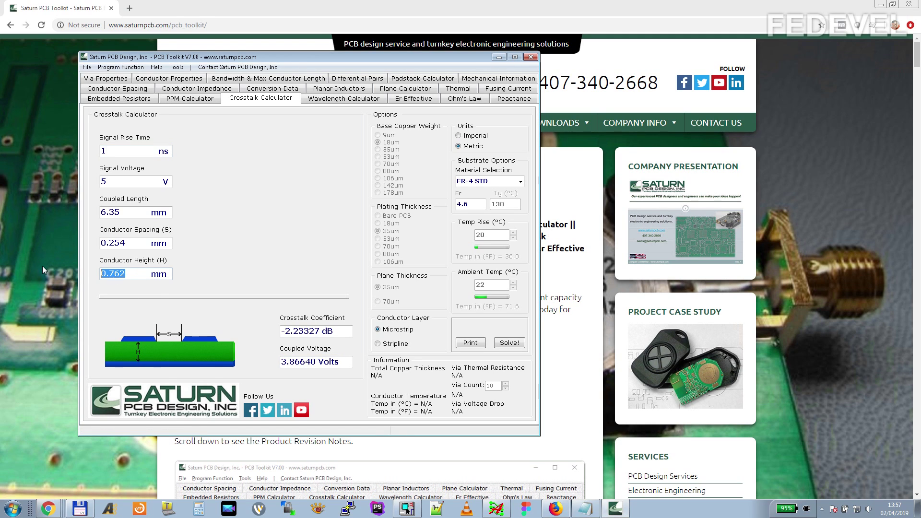
type("1.6")
key("Return")
Toggle the crosstalk units to Imperial and back to Metric, then view the Wavelength Calculator.
left_click(458, 136)
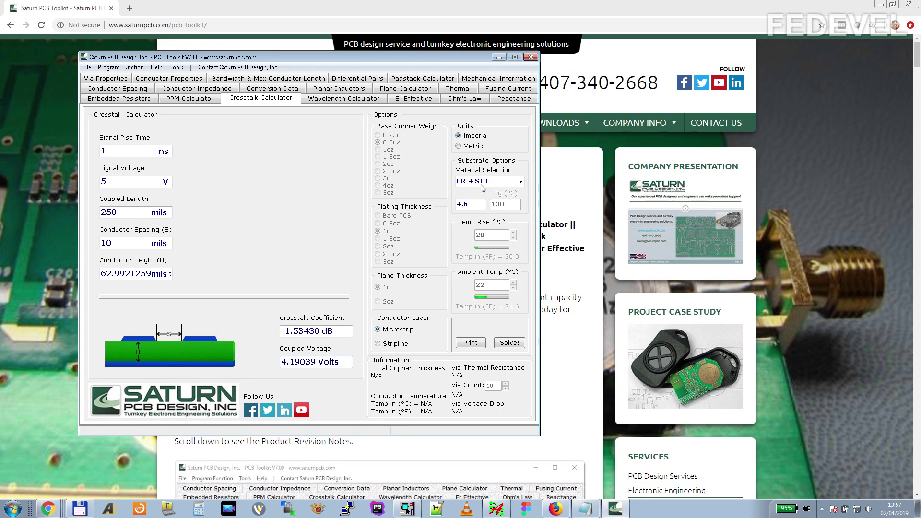
left_click(459, 146)
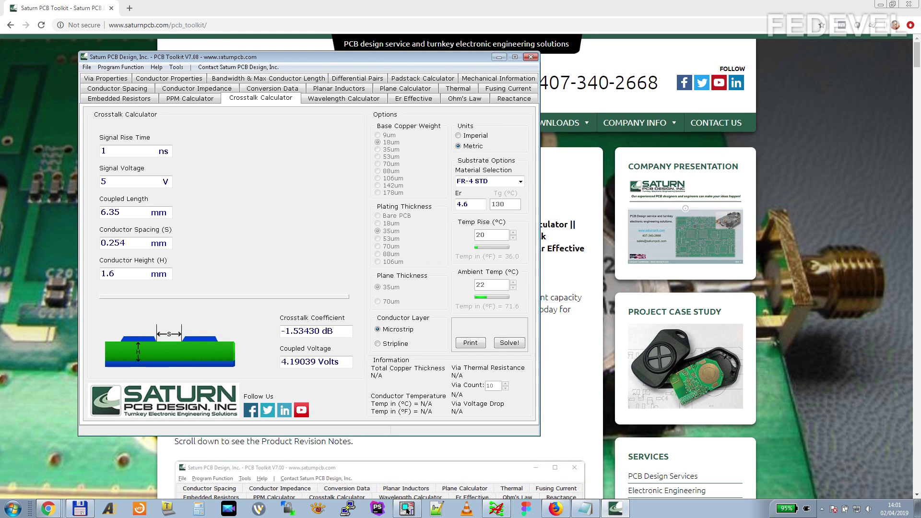
left_click(338, 100)
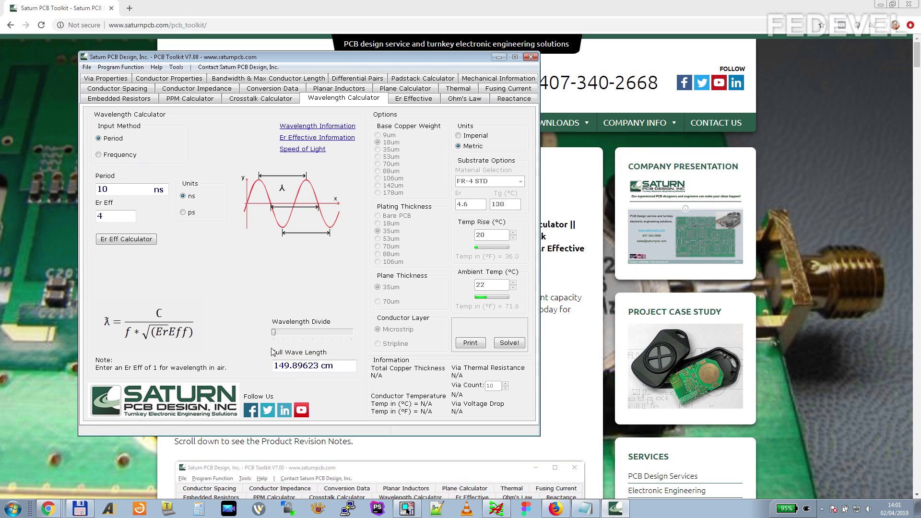
Show the full wavelength in inches, give the period in picoseconds, then return to metric.
left_click(459, 135)
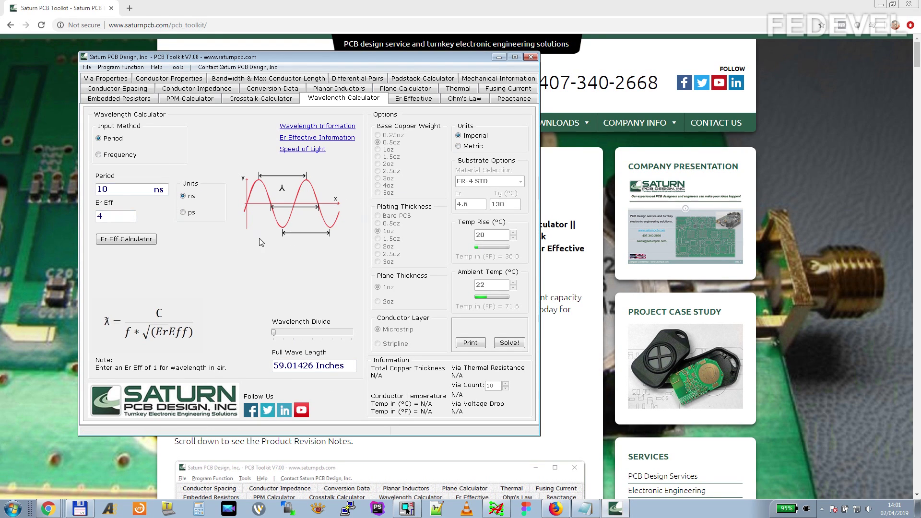
left_click(183, 212)
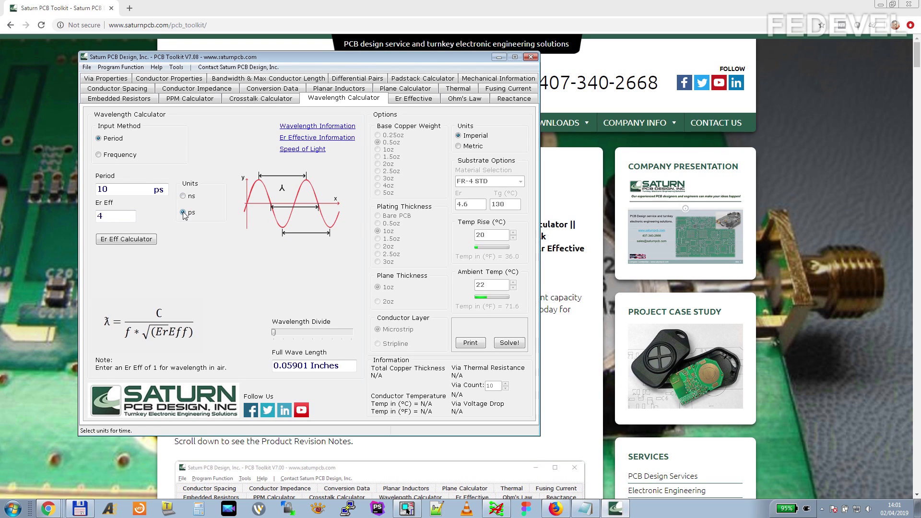
left_click(480, 146)
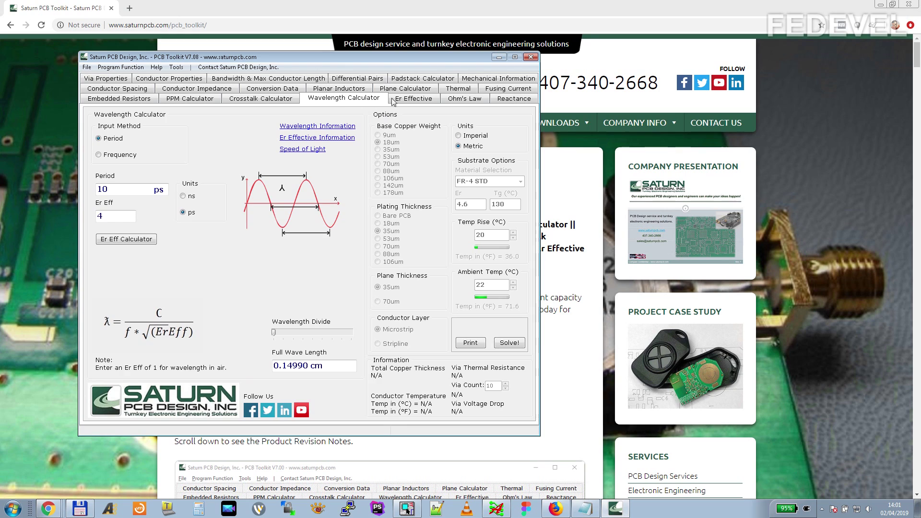
Step through the Er Effective, Ohm's Law and Reactance calculators to reach Via Properties.
left_click(417, 99)
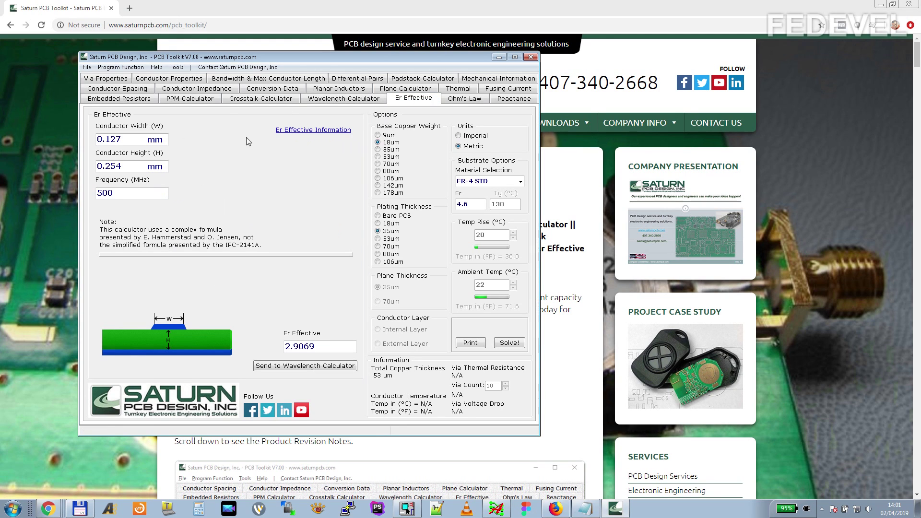
left_click(464, 98)
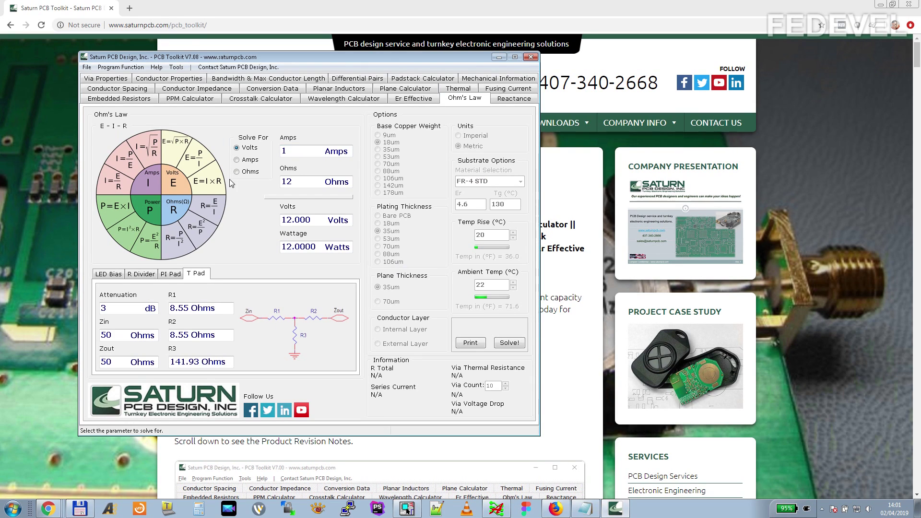
left_click(512, 101)
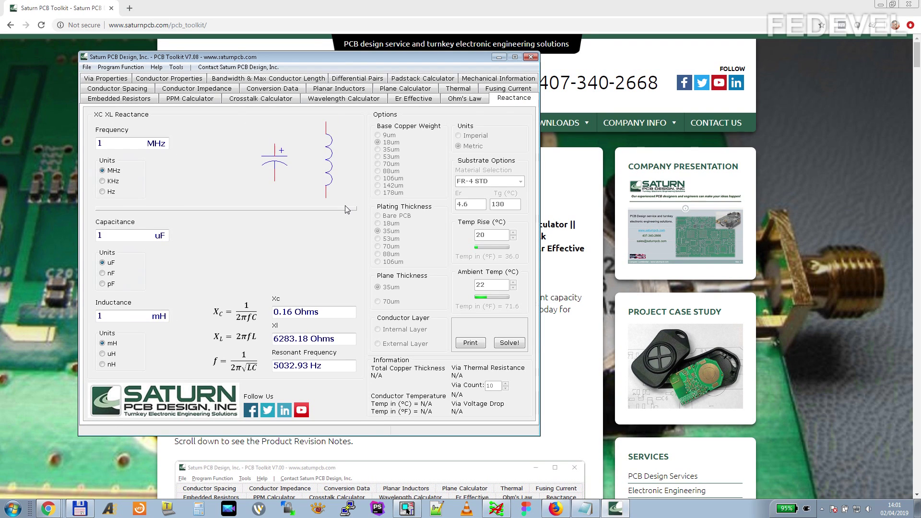
left_click(108, 80)
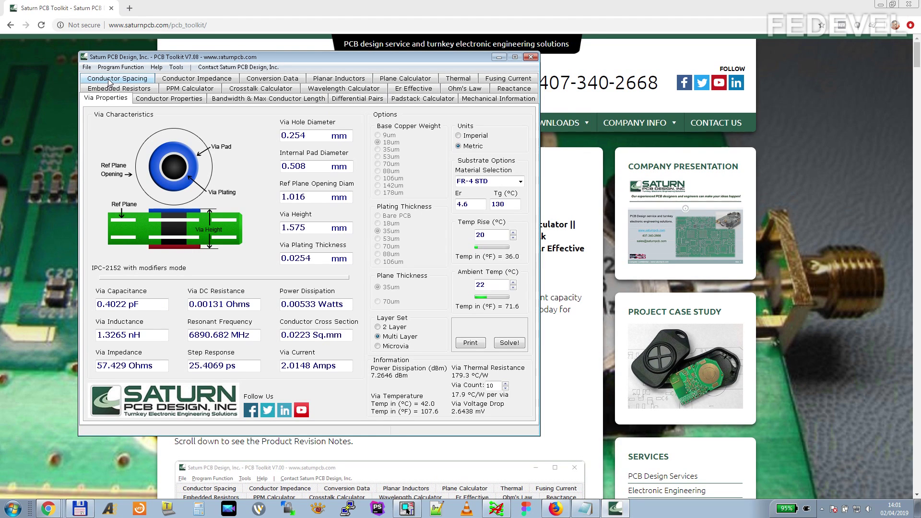
double_click(285, 169)
key("BackSpace")
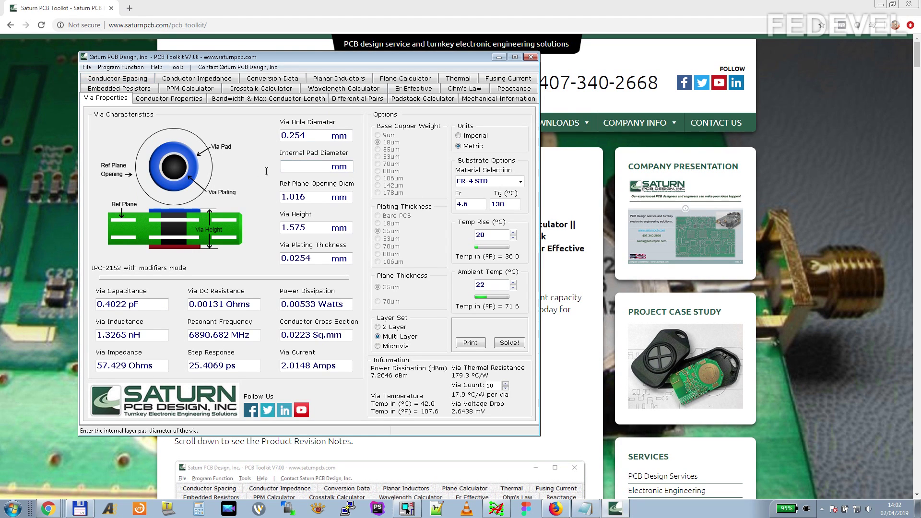
left_click(250, 197)
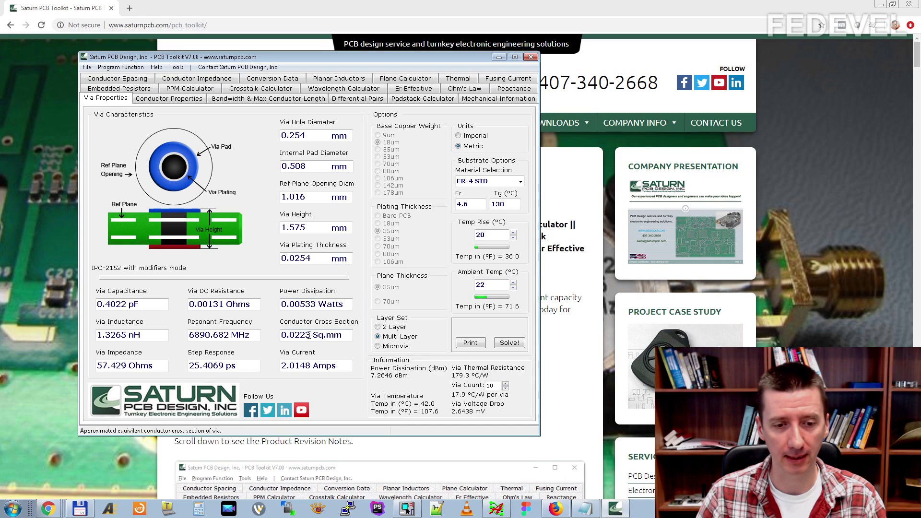
left_click_drag(343, 368, 273, 369)
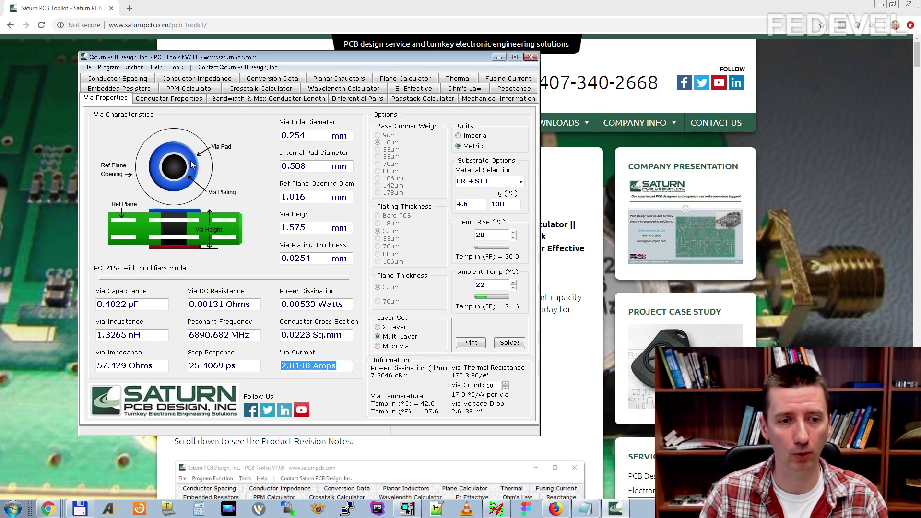
left_click(314, 135)
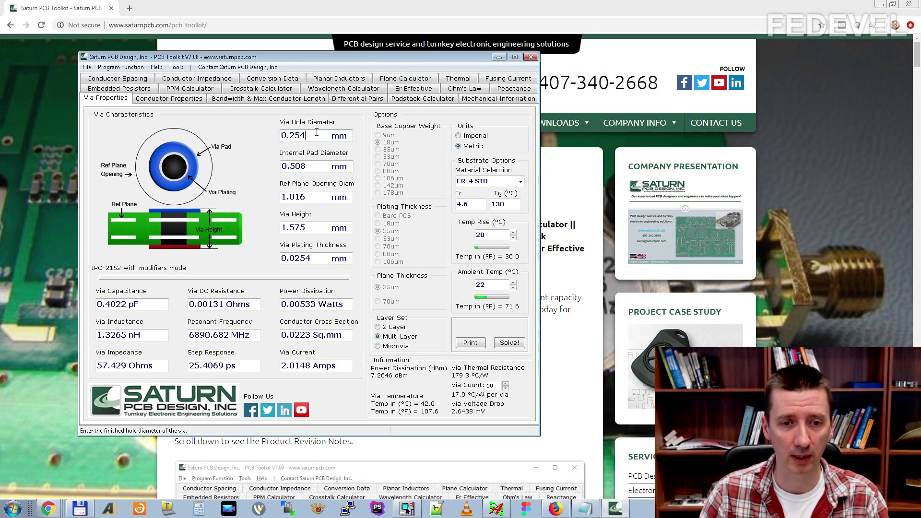
left_click(316, 166)
left_click(316, 196)
left_click(317, 228)
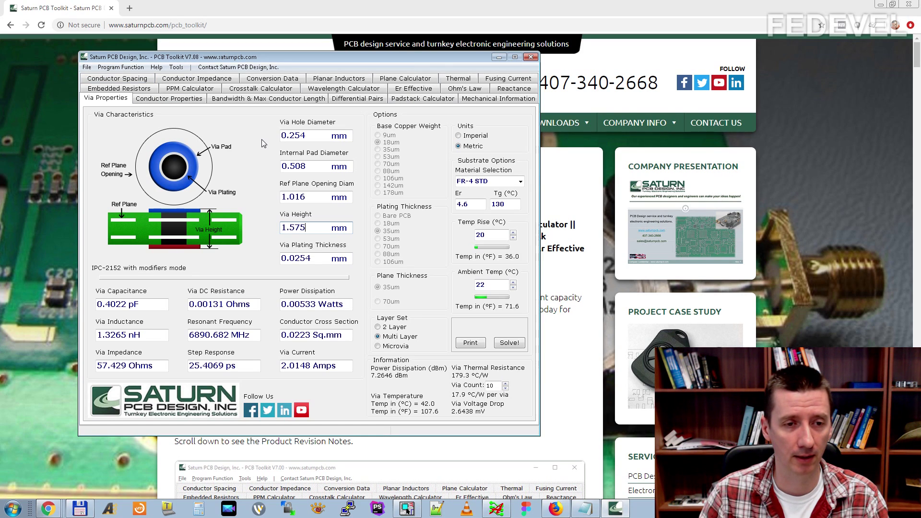
left_click(163, 99)
Select the Conductor Width field, then bring up the Bandwidth & Max Conductor Length calculator (350 MHz, 4.50141 cm).
left_click(305, 135)
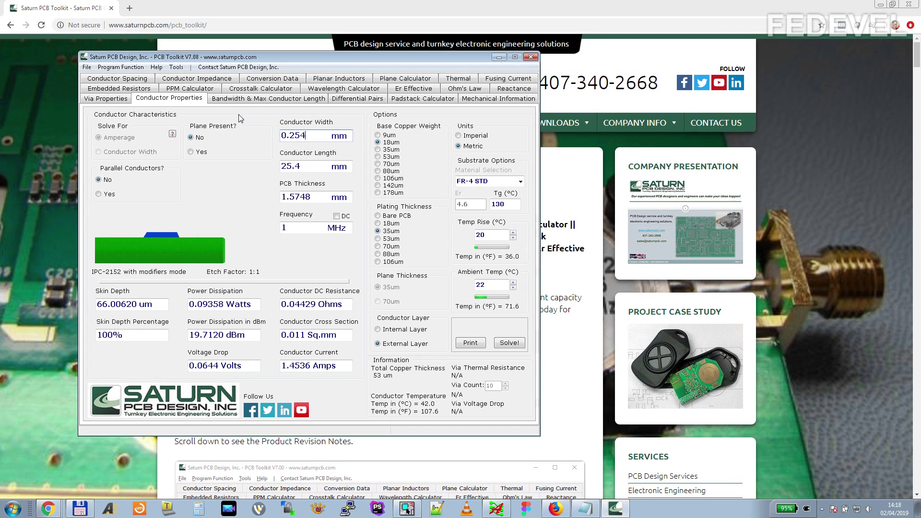
left_click(247, 100)
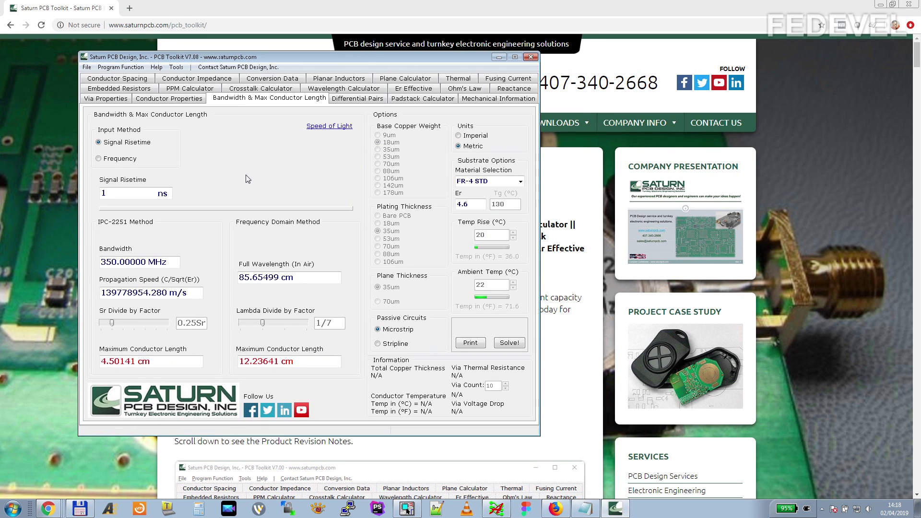
Open the Differential Pairs calculator and choose the internal edge-coupled pair, giving 59.680 Ohms differential impedance.
left_click(359, 102)
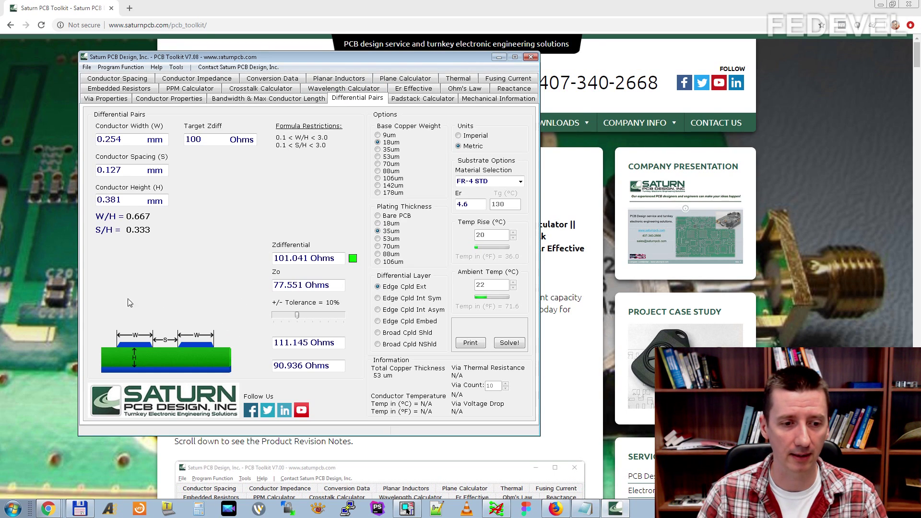
left_click(378, 298)
left_click(378, 309)
left_click(378, 321)
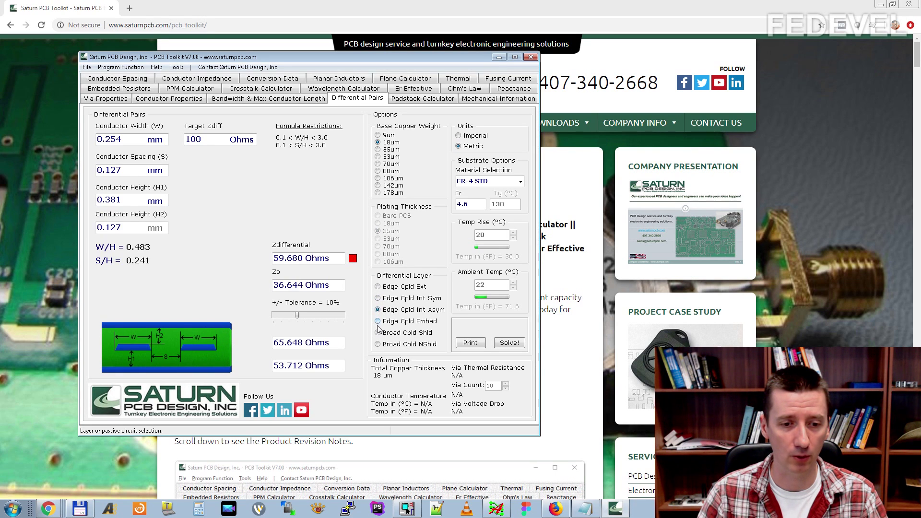
left_click(378, 332)
left_click(378, 344)
left_click(378, 286)
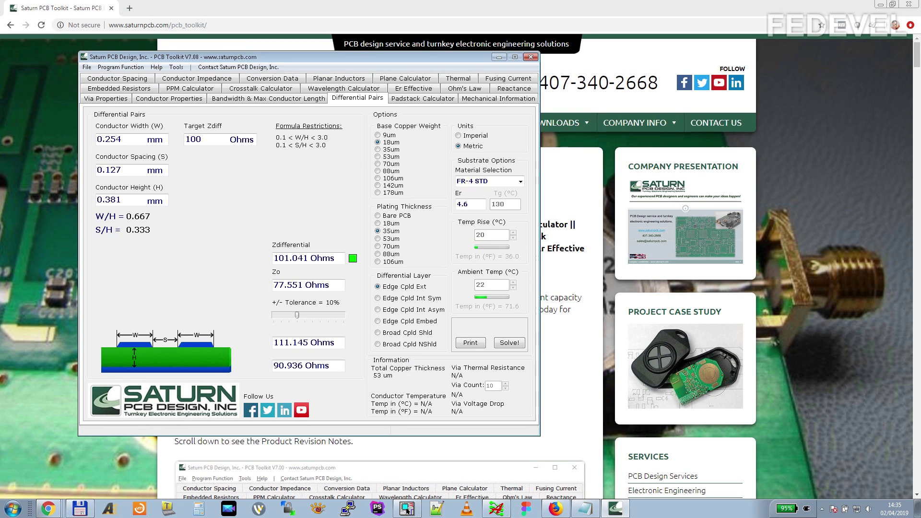
left_click(422, 98)
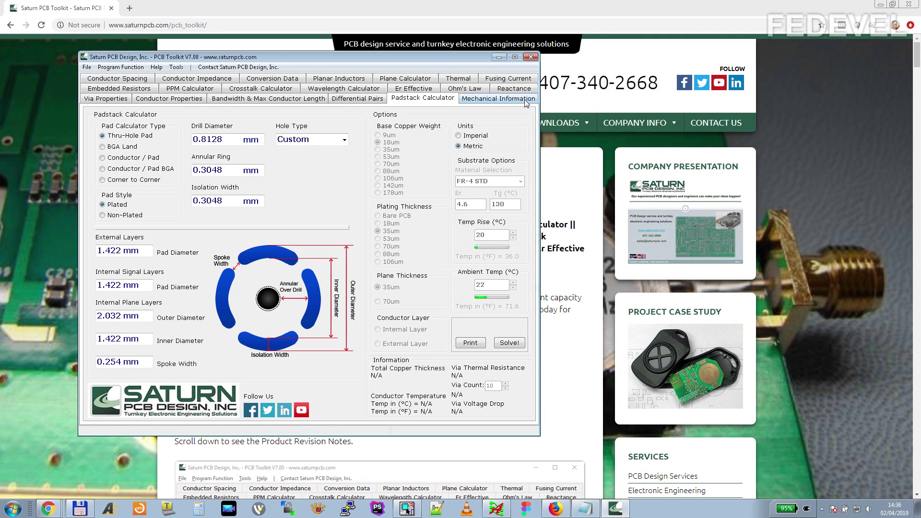
Show the Mechanical Information page listing AWG wire gauges, the drill chart and metric screw threads.
left_click(508, 99)
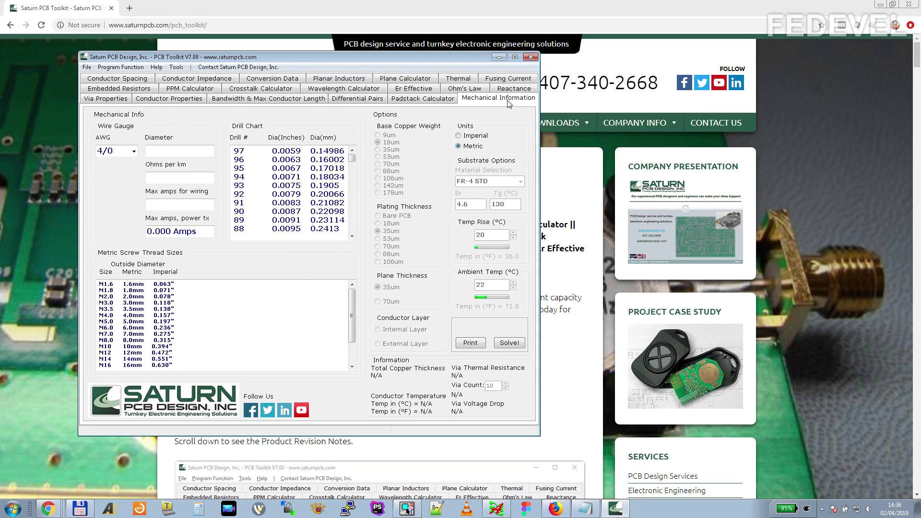